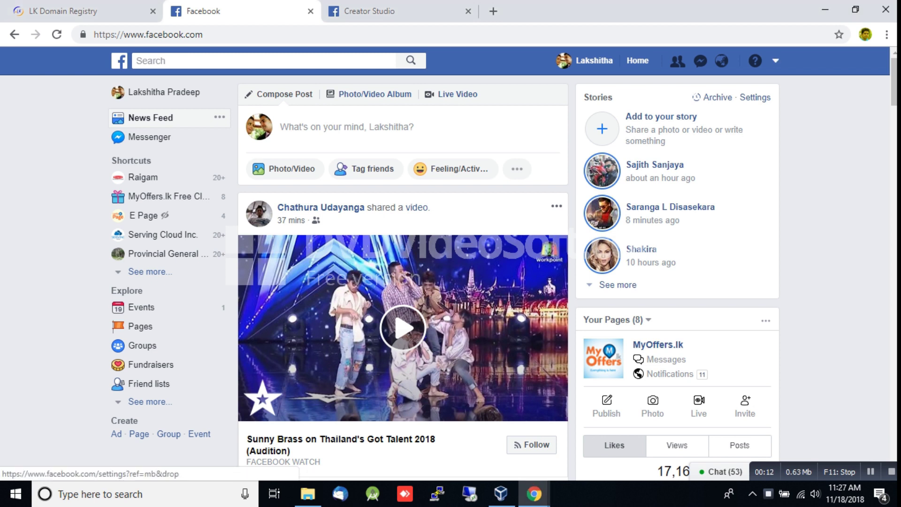
Step: Open the account menu that lists managed Pages and Page creation options
click(776, 60)
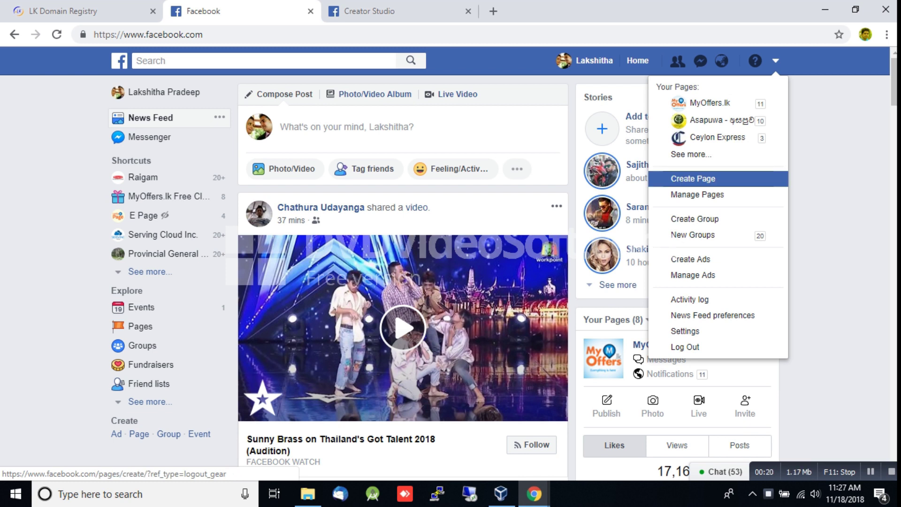
Step: Start a new business Page and enter 'MyOffers Education Hub' as the Page name
click(693, 179)
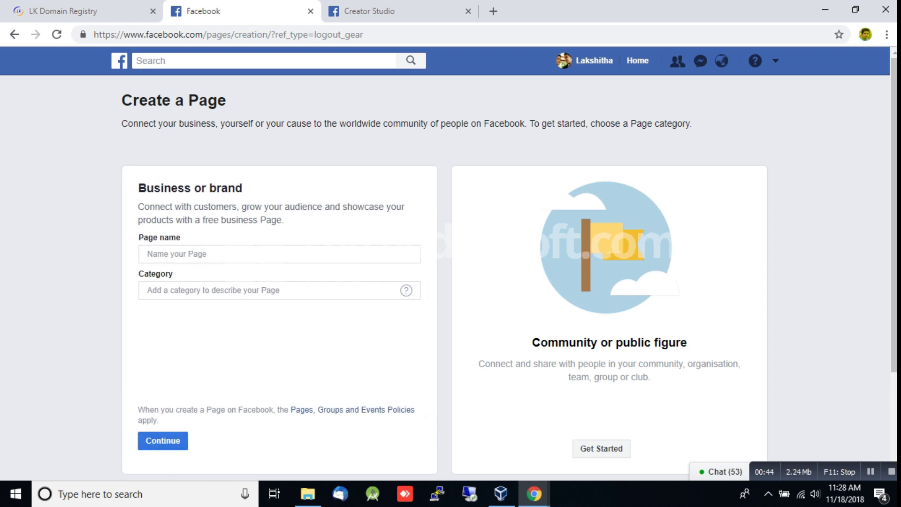
click(279, 254)
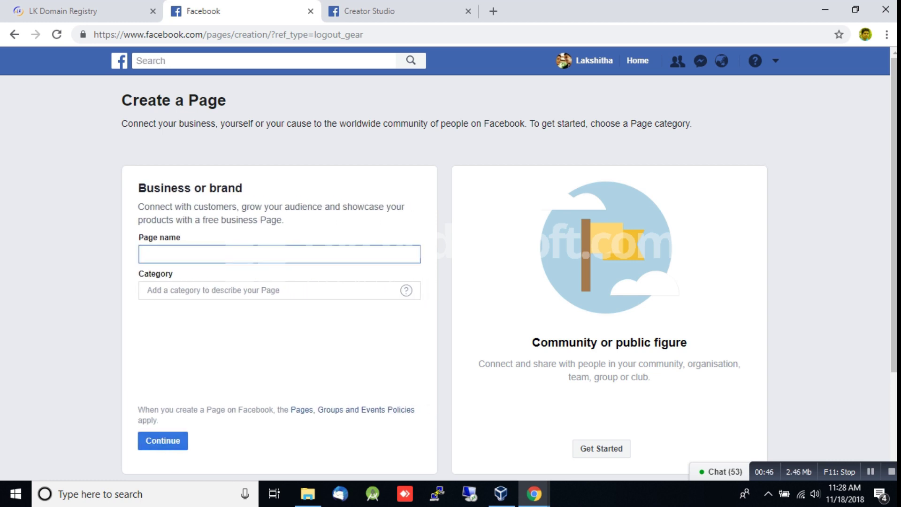
click(279, 290)
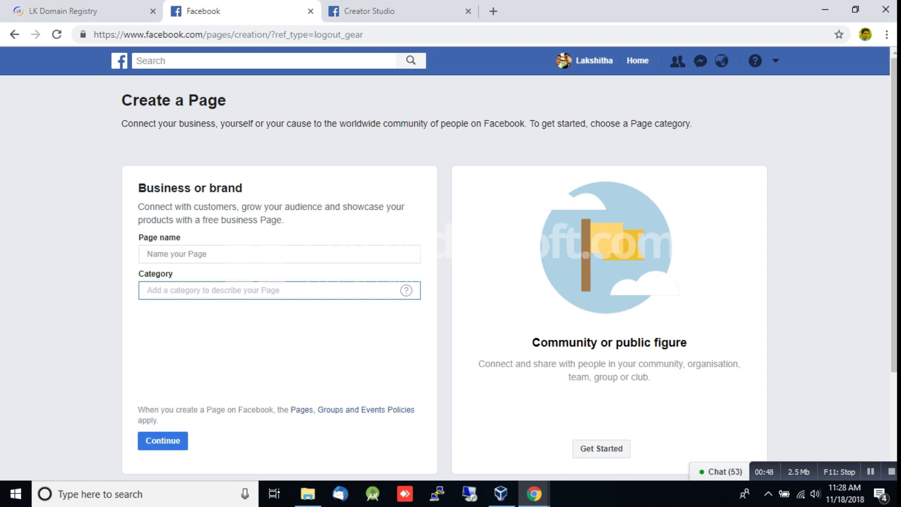
click(279, 254)
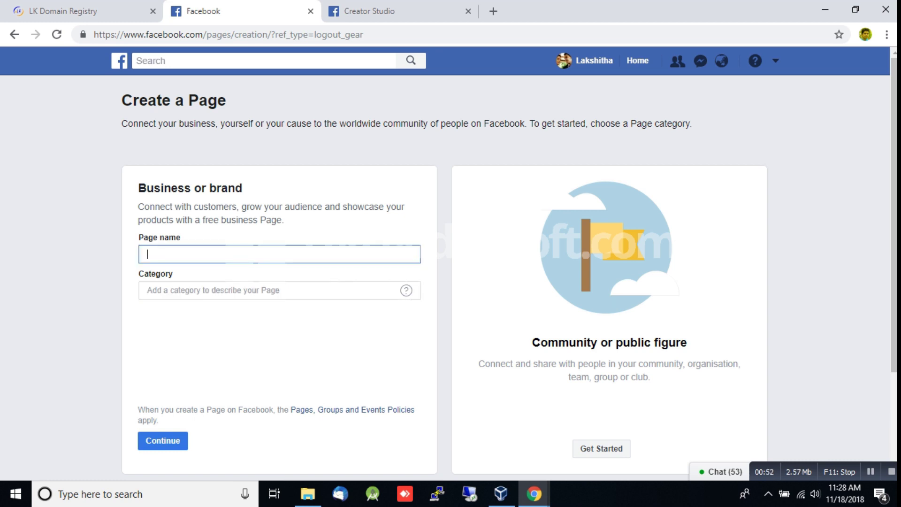
text(MyOffers Educatio)
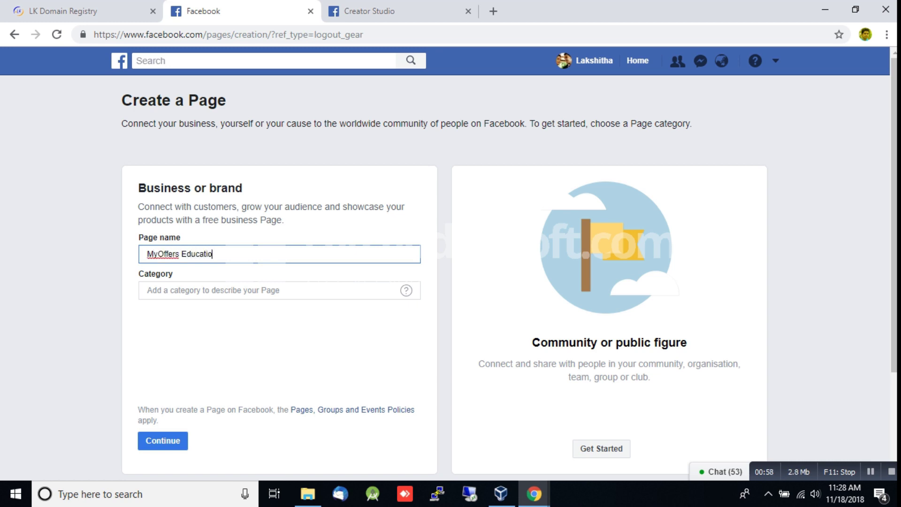
text(n Hub)
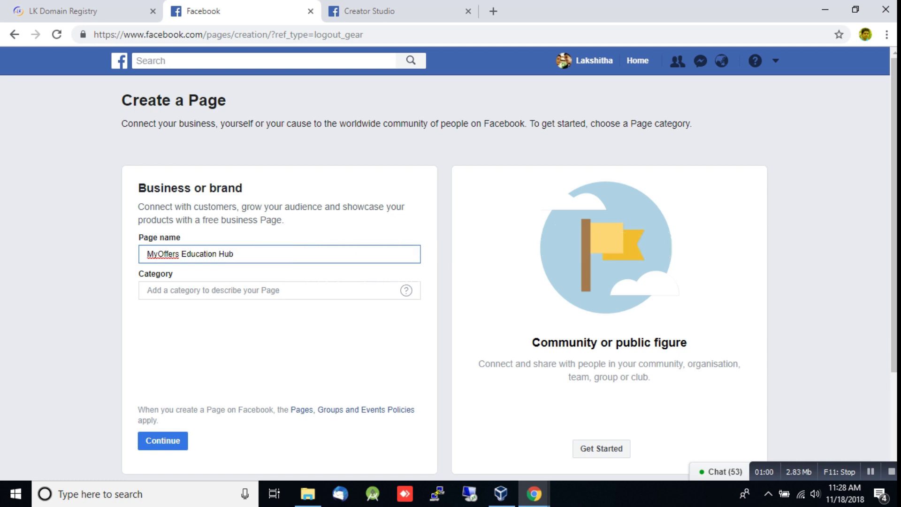
Step: Enter 'Education' in the Category field and confirm it as the Page's category
click(235, 290)
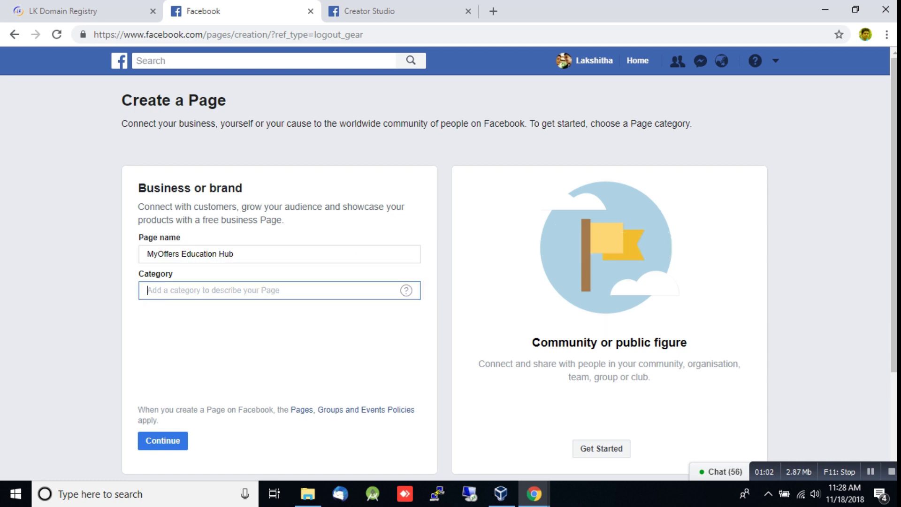
text(Educa)
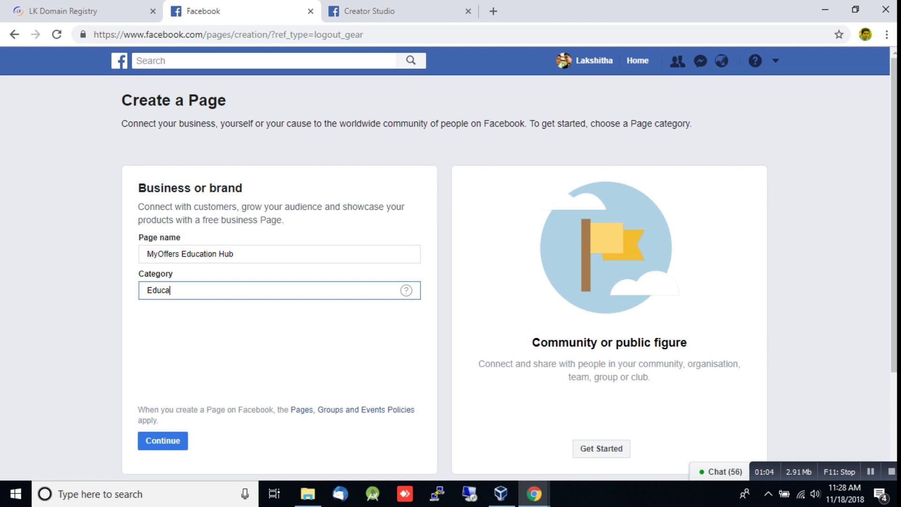
text(tion)
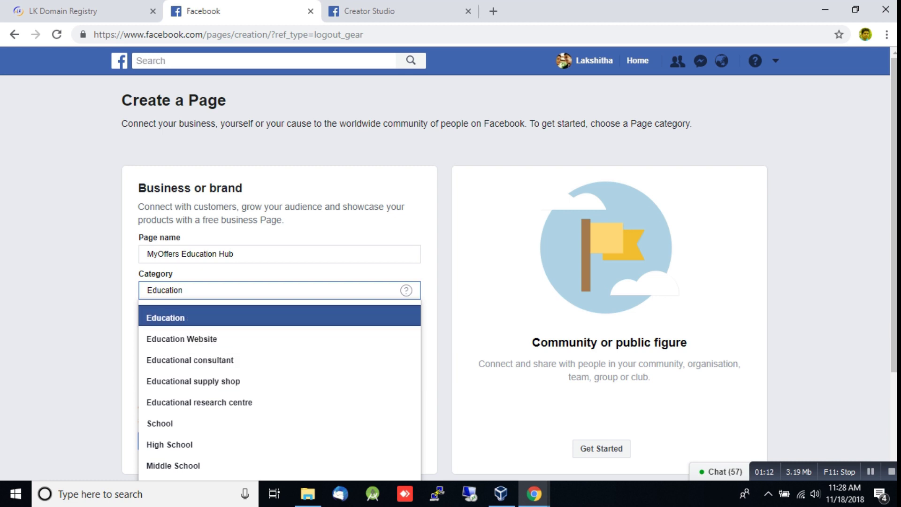
scroll(282, 357, down, 2)
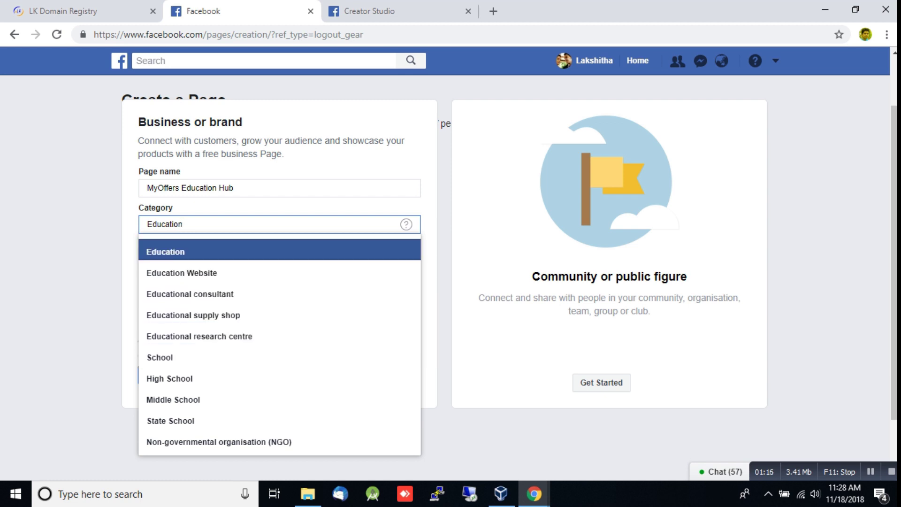
key(ctrl+a)
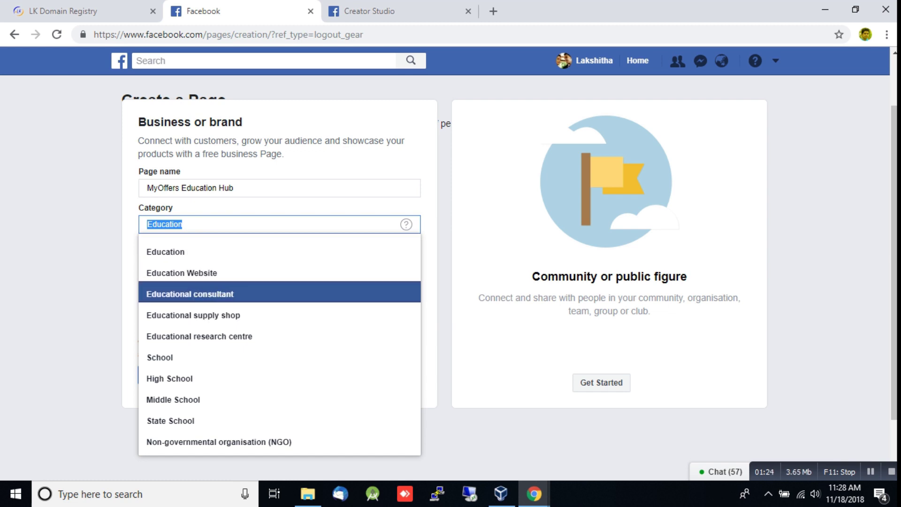
key(Return)
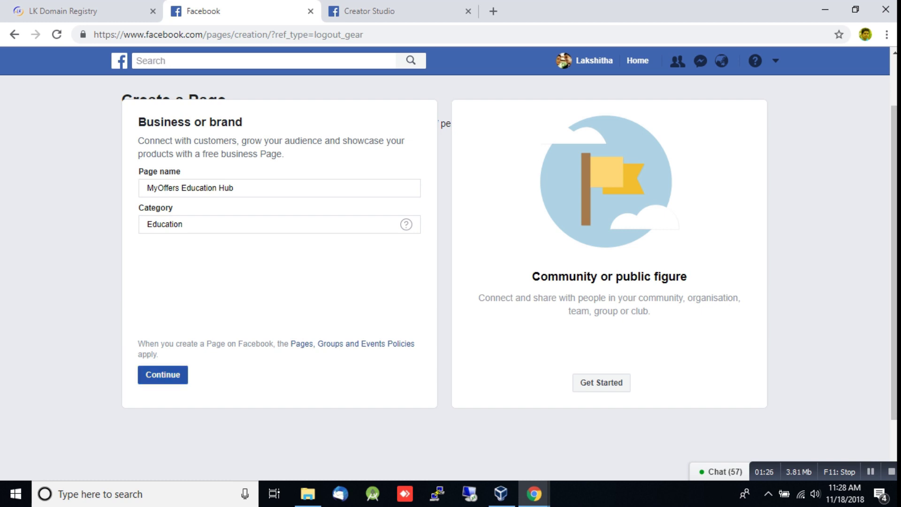
Step: Submit the name and category to create the Page and reach the profile picture step
click(162, 375)
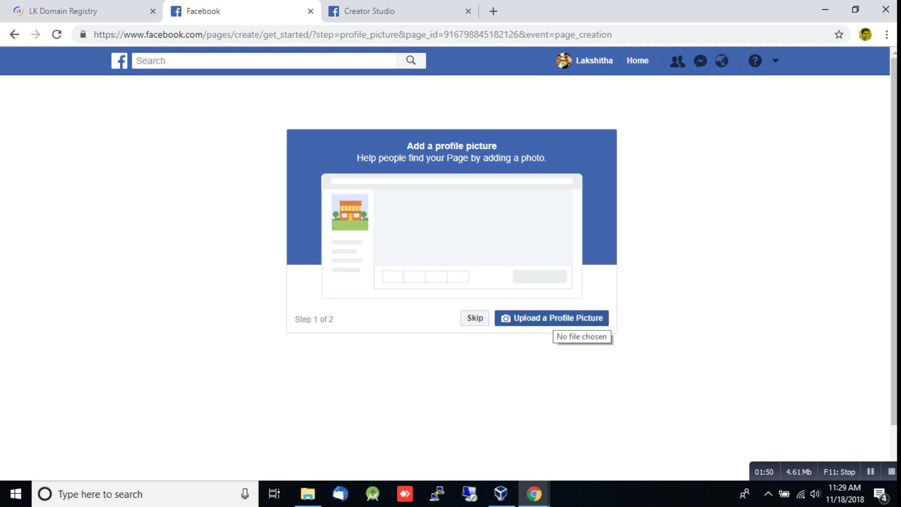
Step: Upload myofferseducationhub-logo.png from D:\xampp\htdocs\Documents\myoffers.lk as the profile picture
click(554, 320)
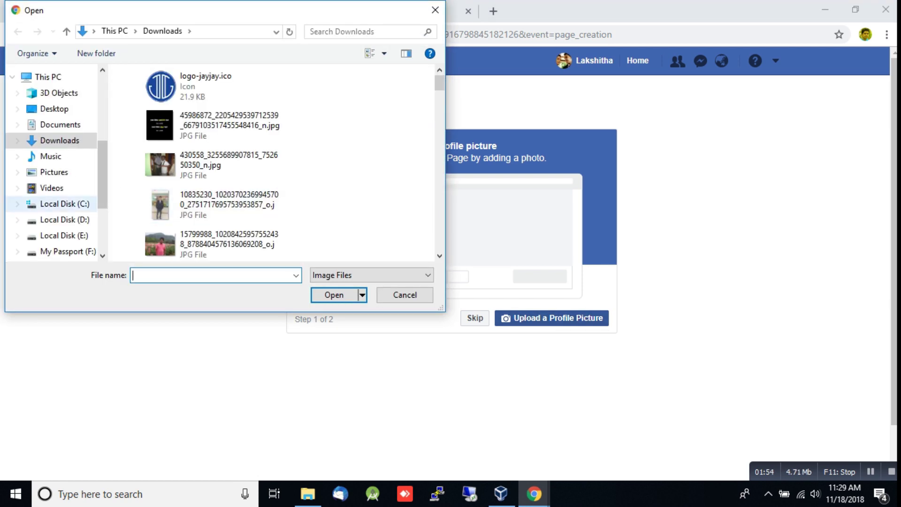
click(57, 220)
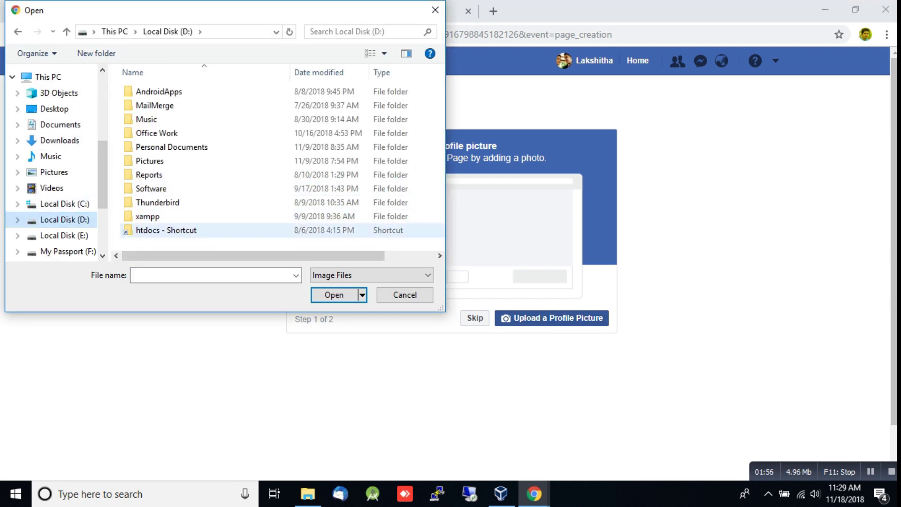
double_click(166, 230)
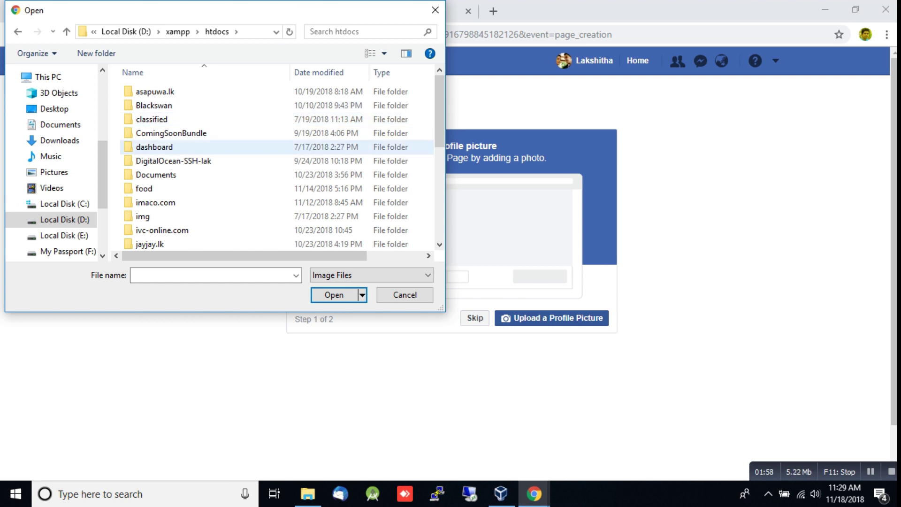
double_click(155, 174)
double_click(155, 119)
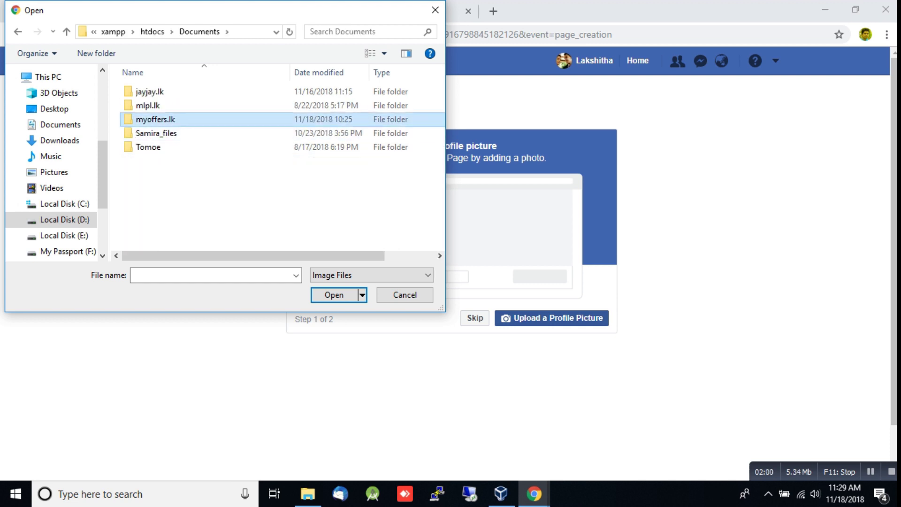
click(155, 183)
scroll(277, 162, down, 10)
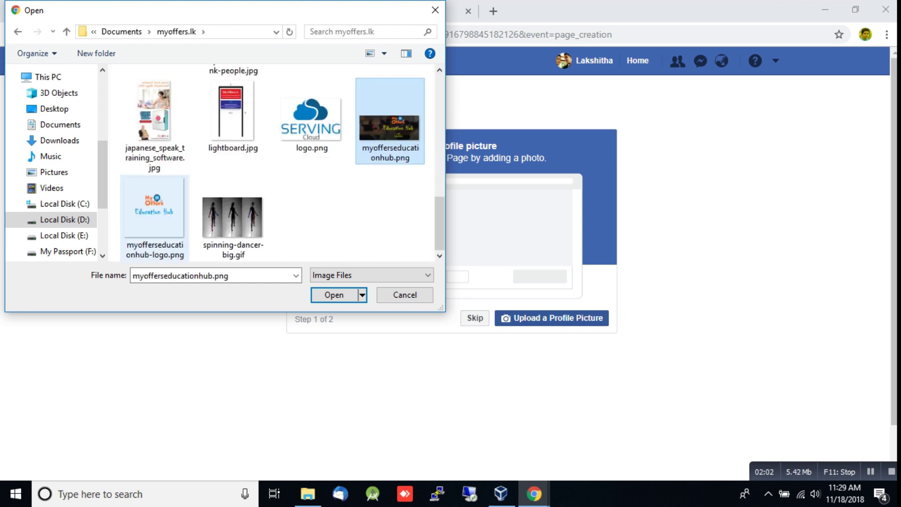
click(155, 214)
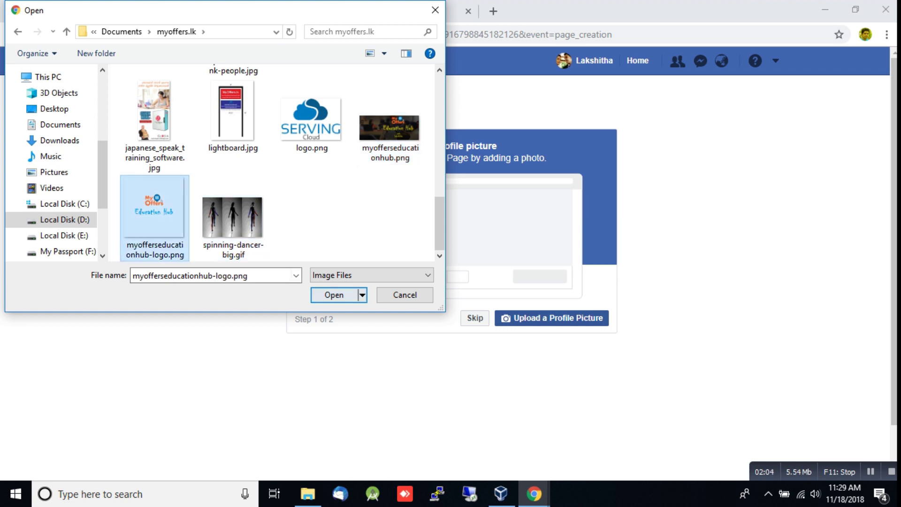
click(333, 294)
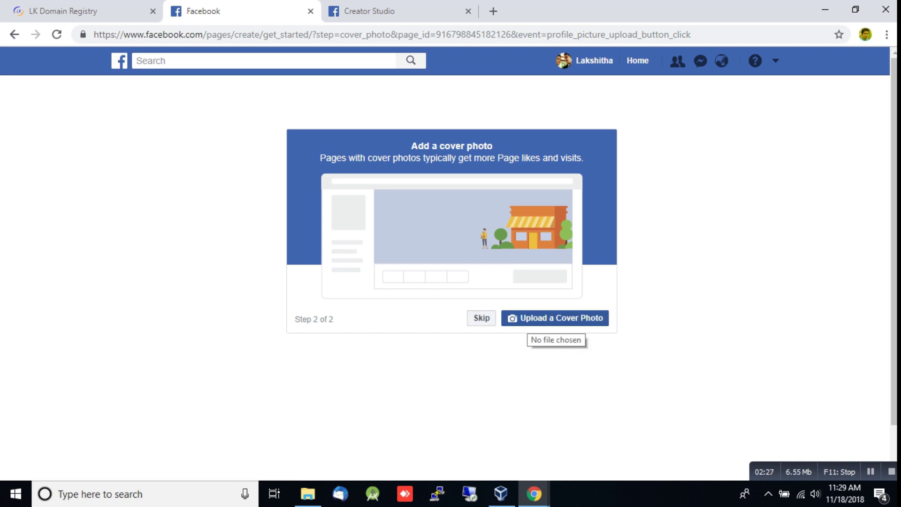
Step: Choose myofferseducationhub.png from the myoffers.lk folder for the cover photo upload
click(554, 318)
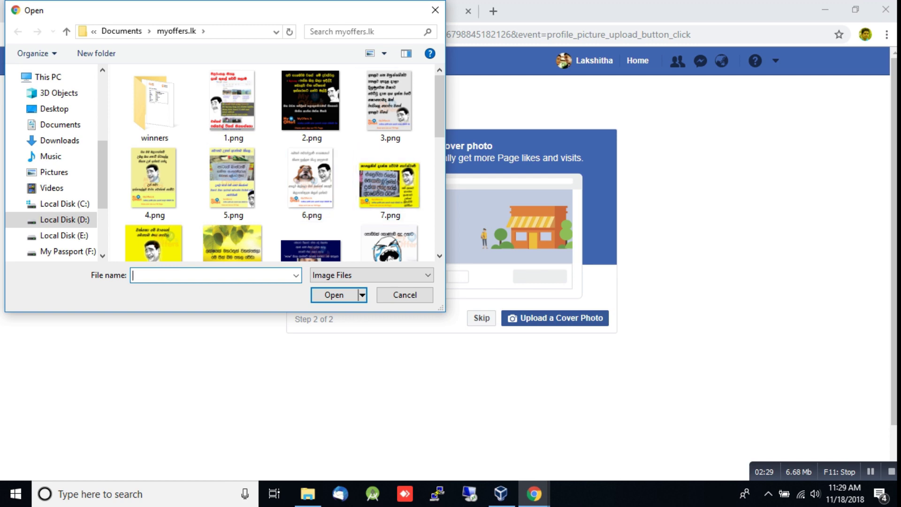
scroll(305, 113, down, 10)
click(390, 123)
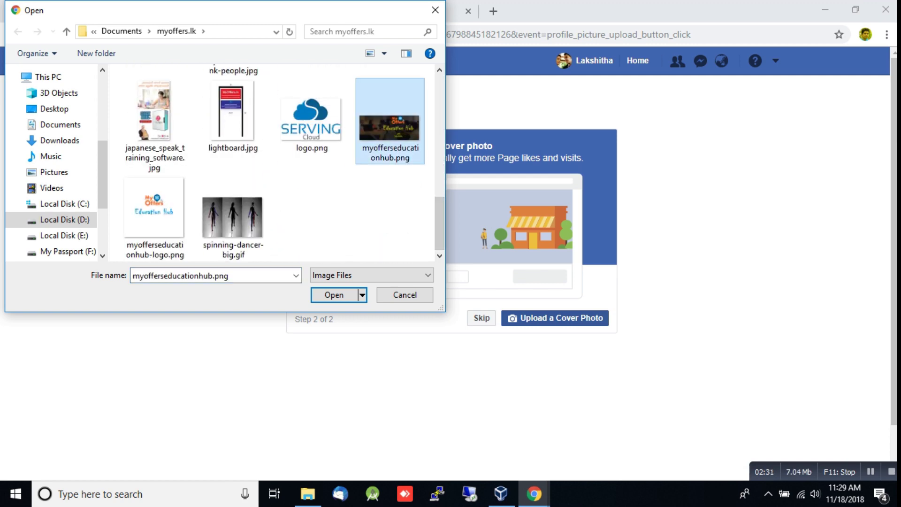
key(Return)
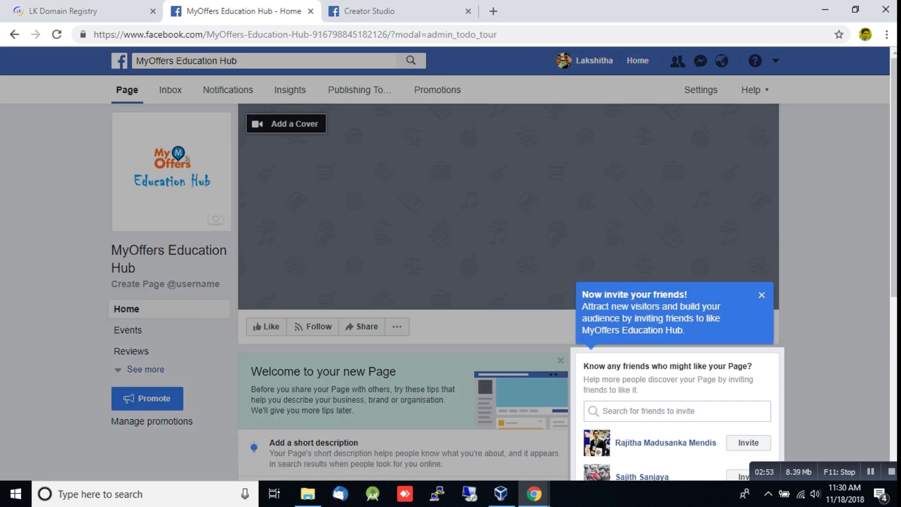
Step: Dismiss the invite tip and pick the Education Hub image from the Cover photos album as cover
click(762, 295)
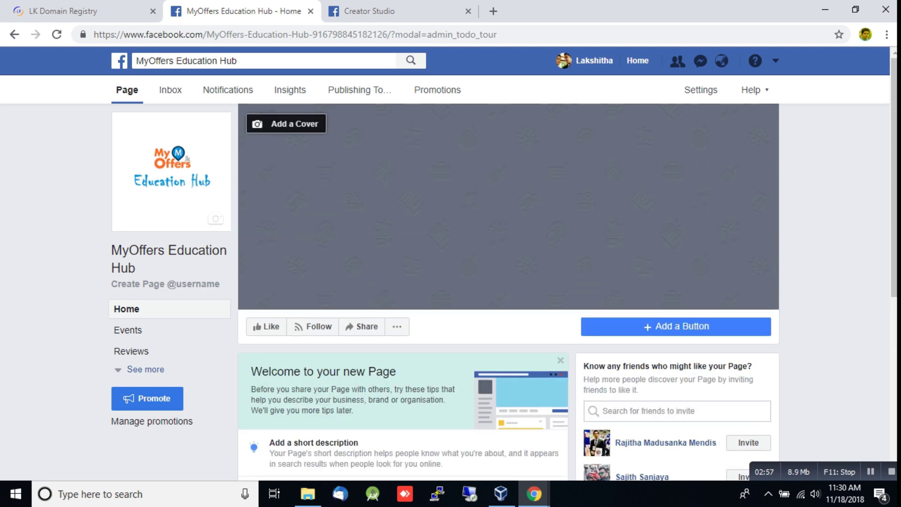
click(286, 124)
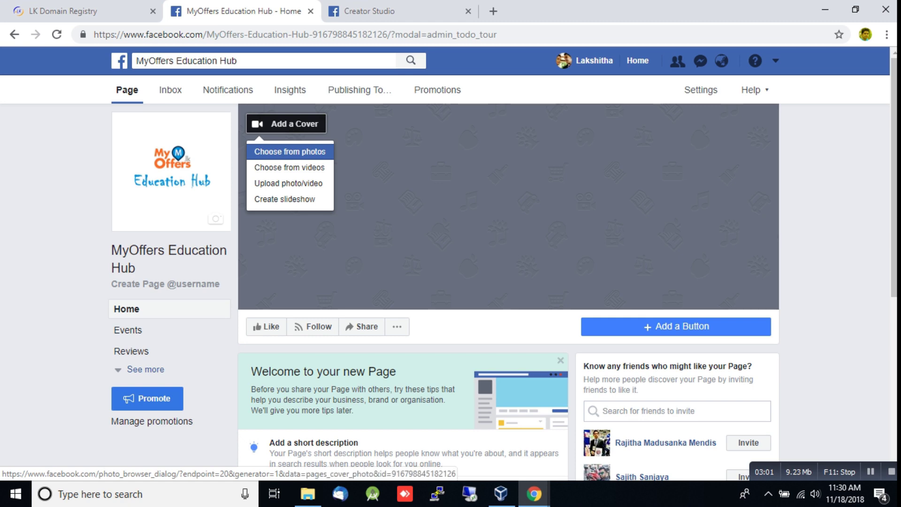
click(290, 151)
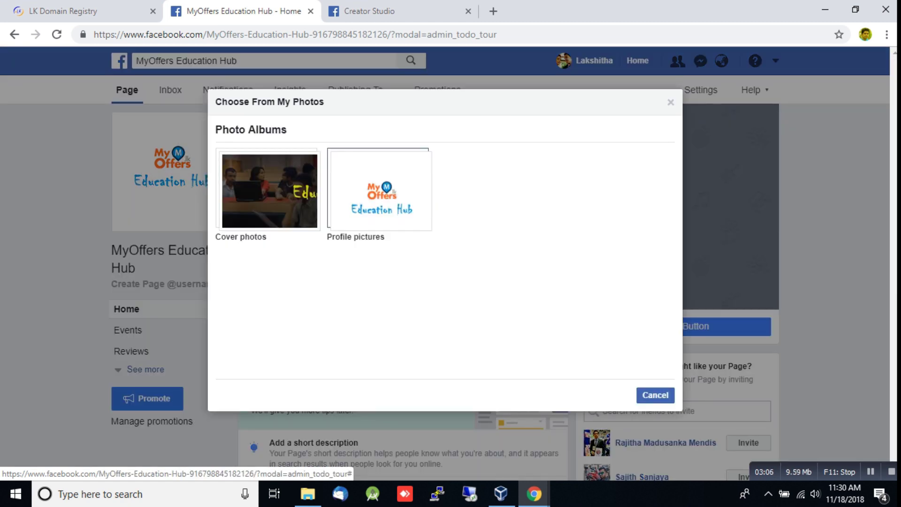
click(270, 190)
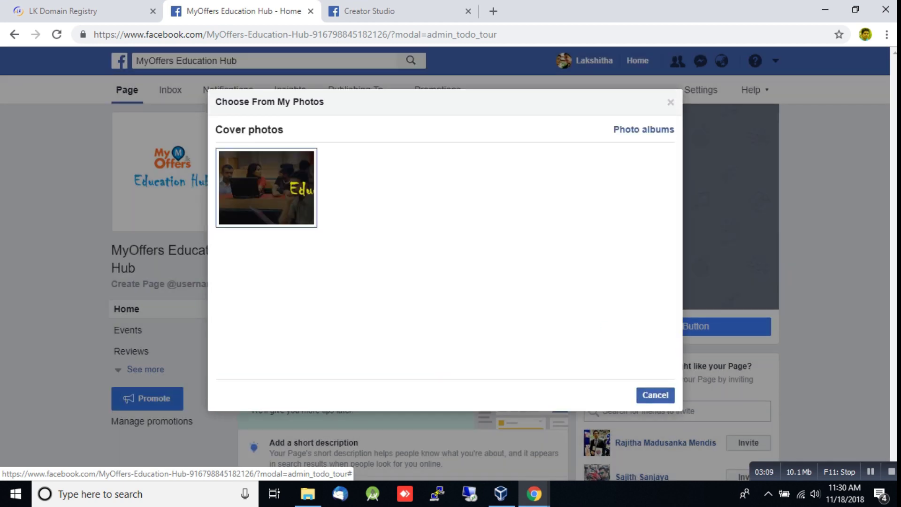
click(266, 187)
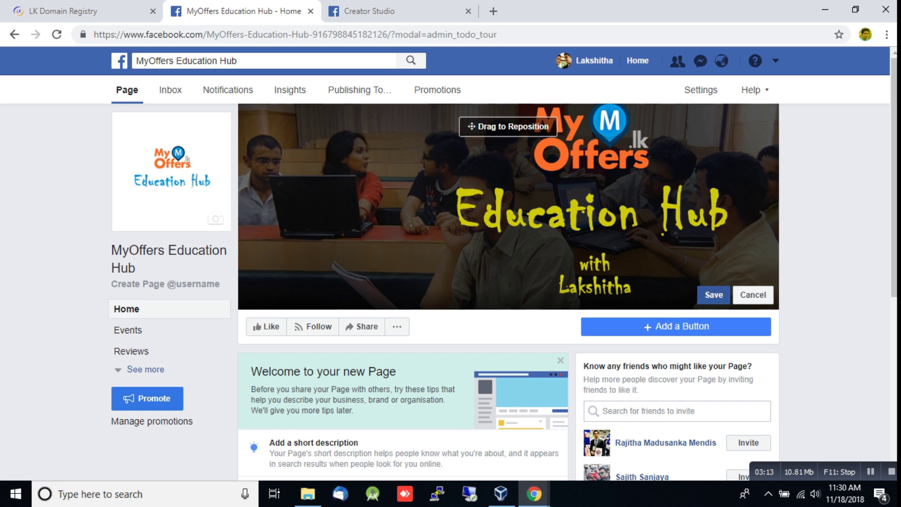
scroll(509, 266, down, 4)
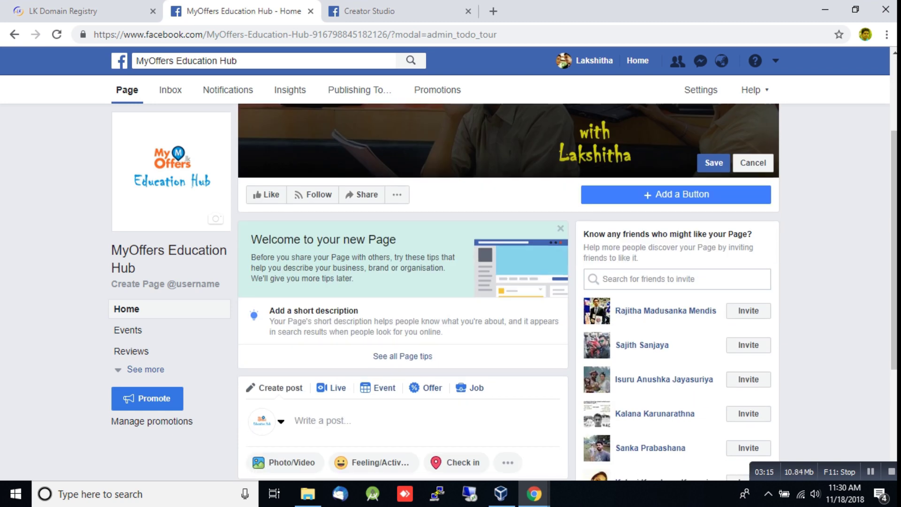
scroll(263, 355, down, 3)
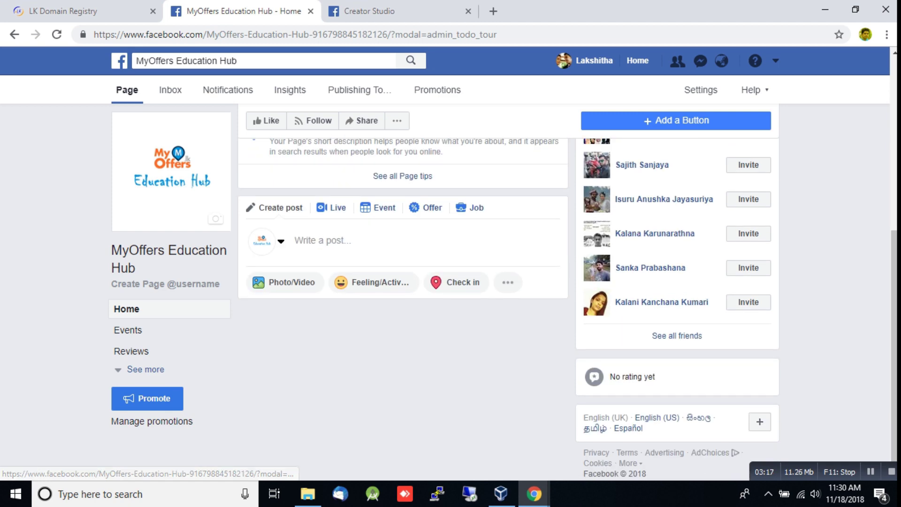
Step: Cancel the post composer, then highlight the Page name and ID in the web address
click(319, 240)
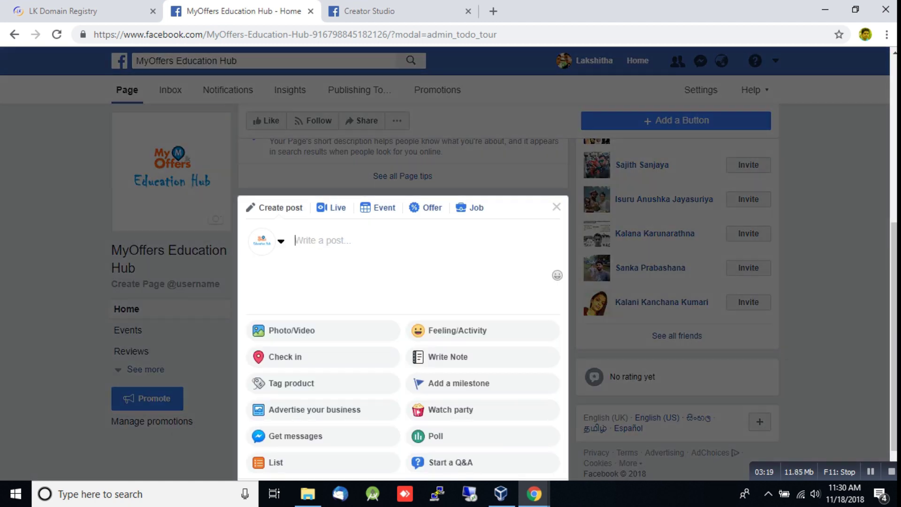
key(Escape)
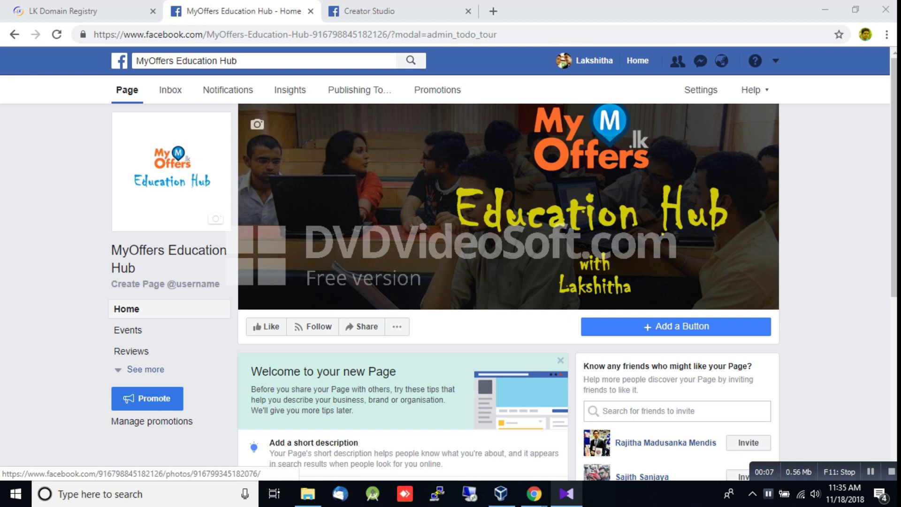
click(275, 35)
click(274, 34)
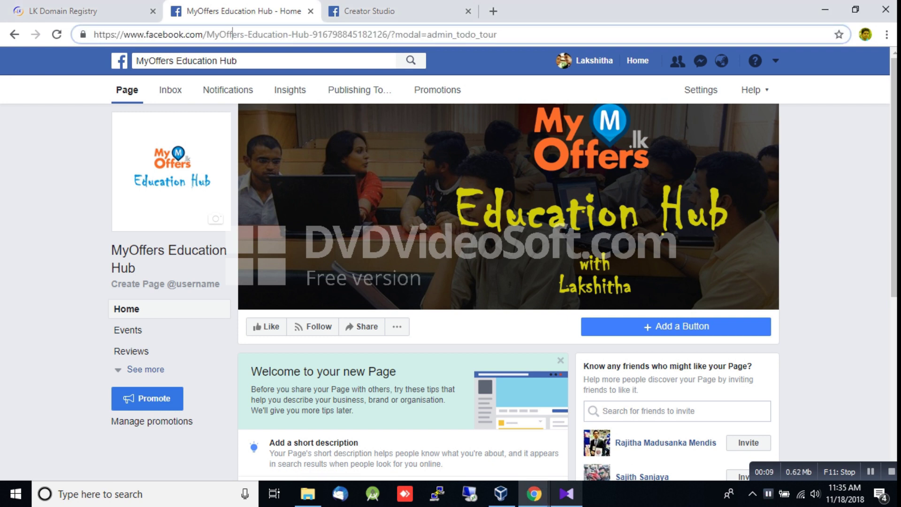
drag(275, 34, 498, 34)
click(498, 35)
drag(207, 34, 497, 34)
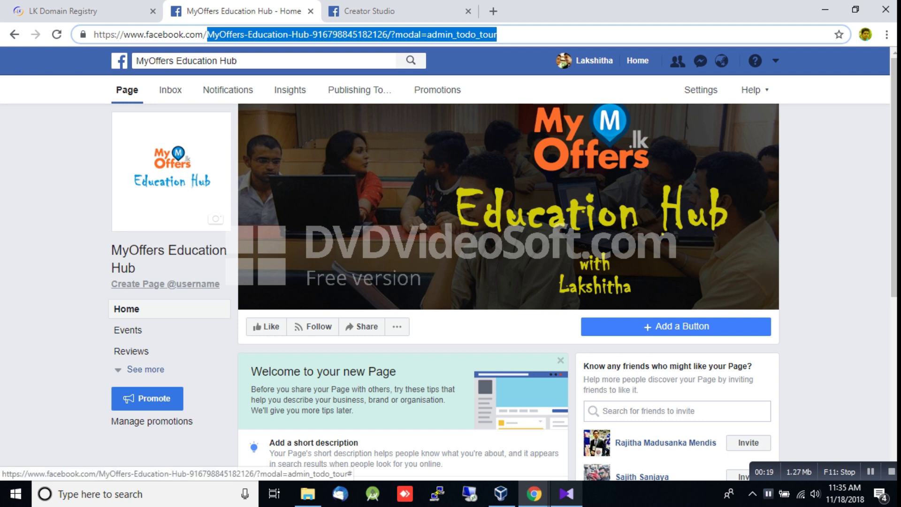
Step: Create the Page username myoffers.edu.lk
click(165, 284)
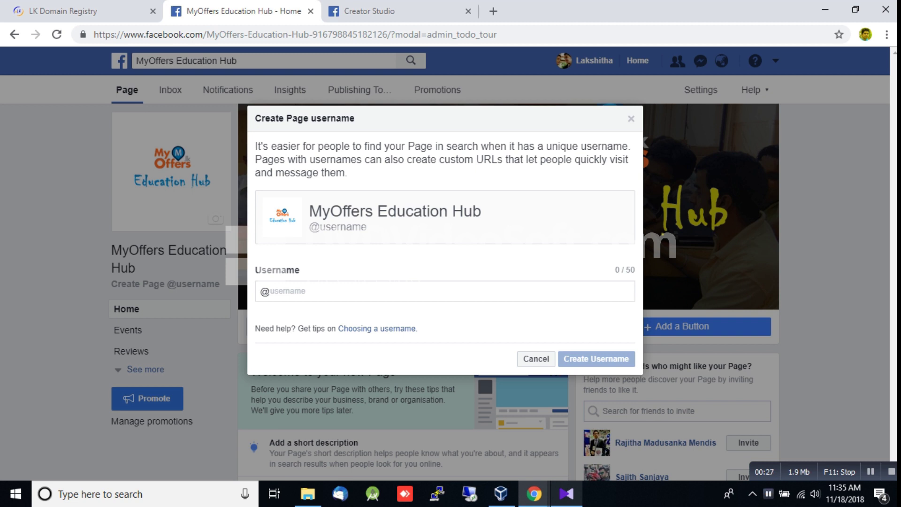
text(myoffer)
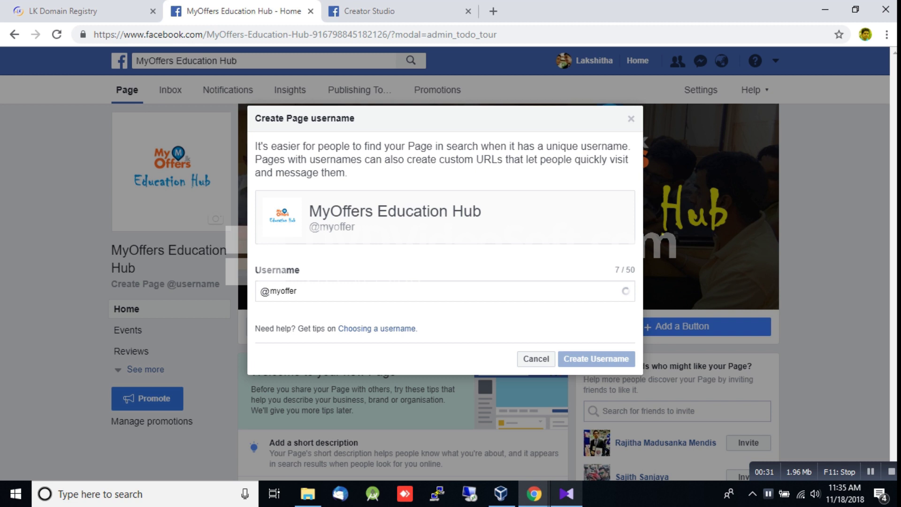
text(s.edu.lk)
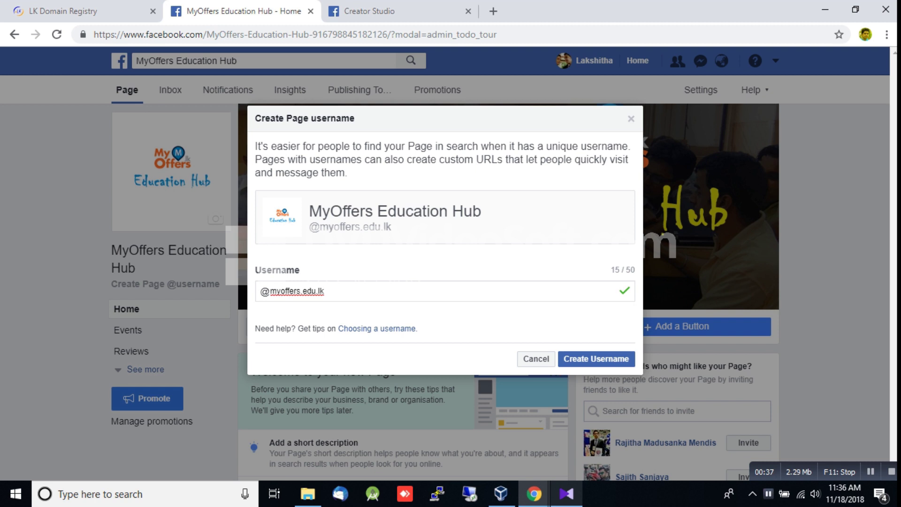
key(shift+Left)
key(shift+Left)
key(shift+Left)
key(shift+Left)
key(shift+Left)
key(shift+Left)
key(shift+Left)
key(shift+Left)
key(shift+Left)
key(shift+Left)
key(shift+Left)
key(shift+Left)
key(shift+Left)
key(shift+Left)
key(shift+Left)
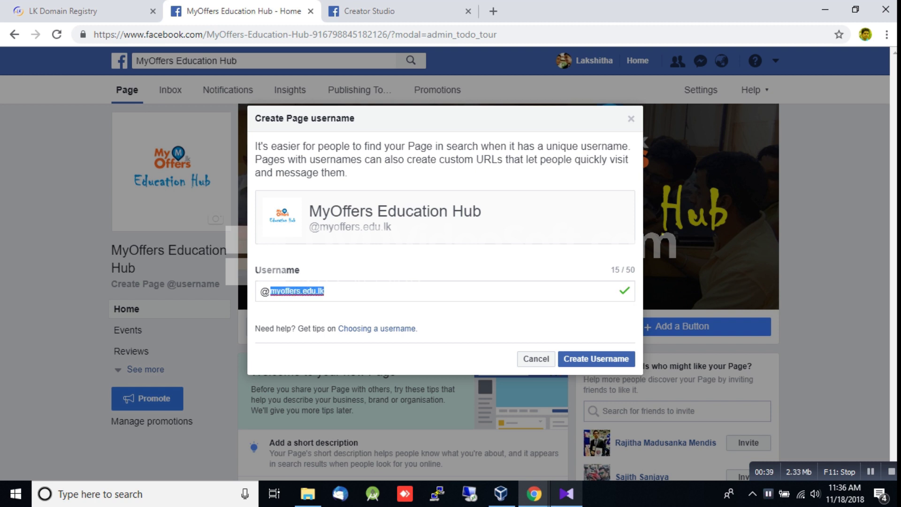
key(Right)
key(ctrl+a)
key(Right)
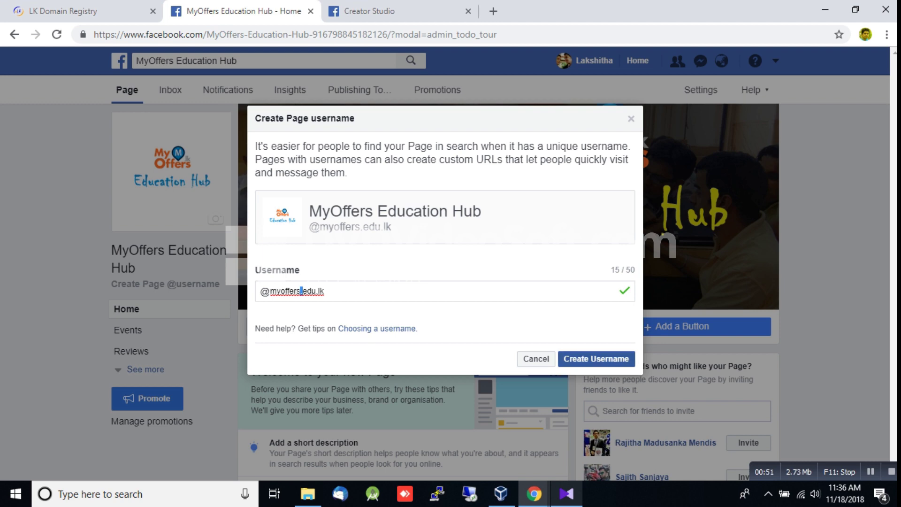
key(Return)
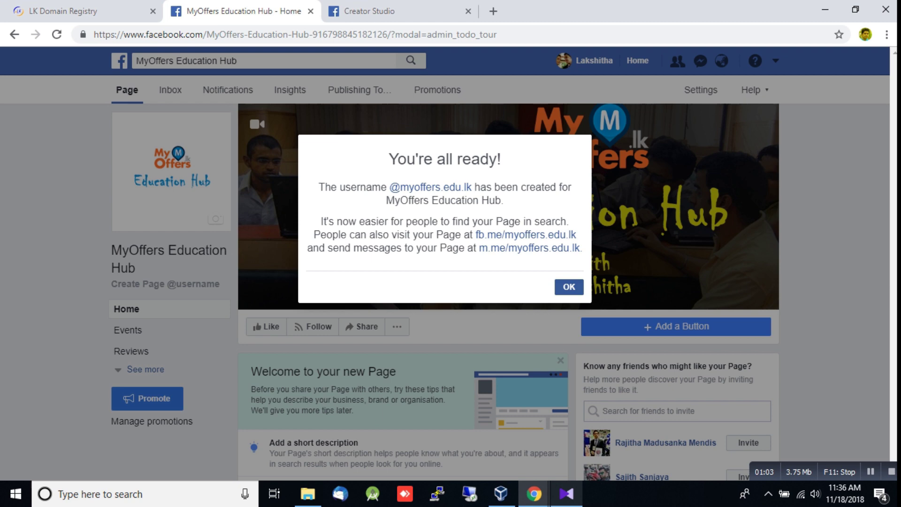
Step: Dismiss the 'You're all ready!' confirmation and highlight myoffers.edu.lk in the address bar
key(Return)
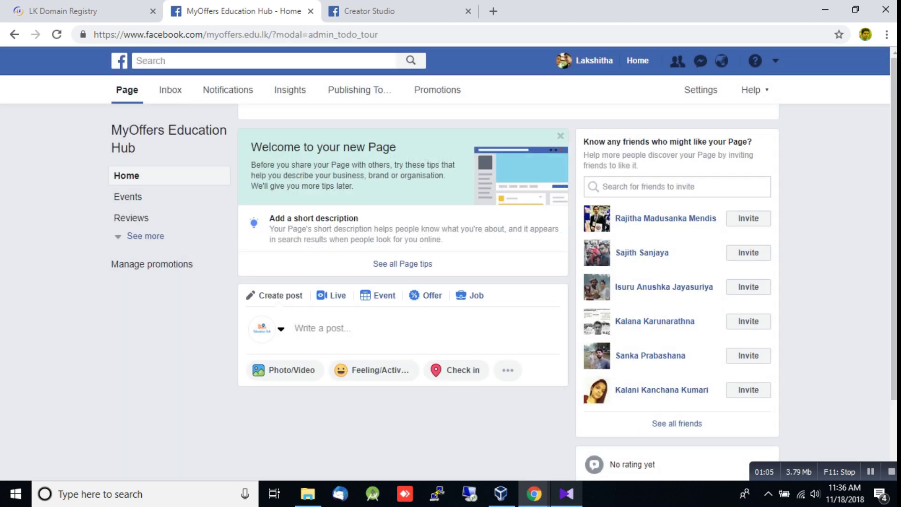
mouse_move(207, 34)
mouse_down()
mouse_move(254, 34)
mouse_move(207, 34)
mouse_up()
click(277, 34)
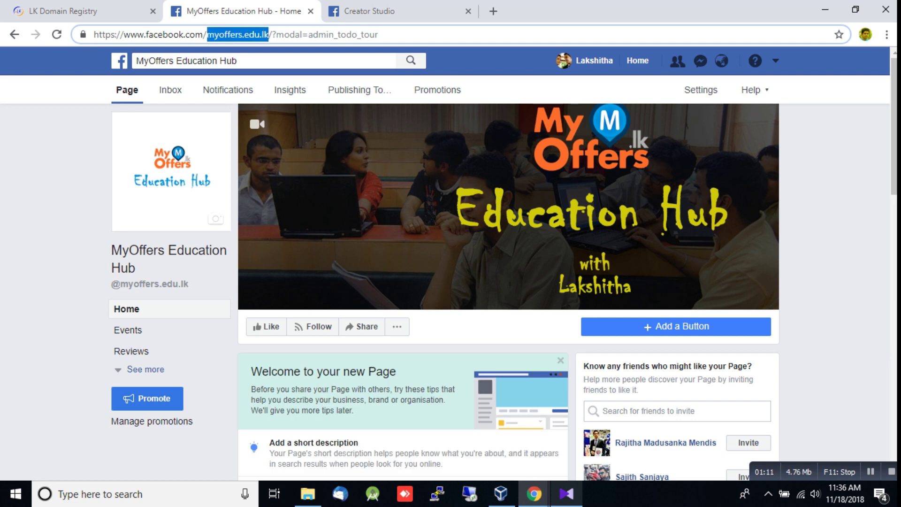
click(207, 34)
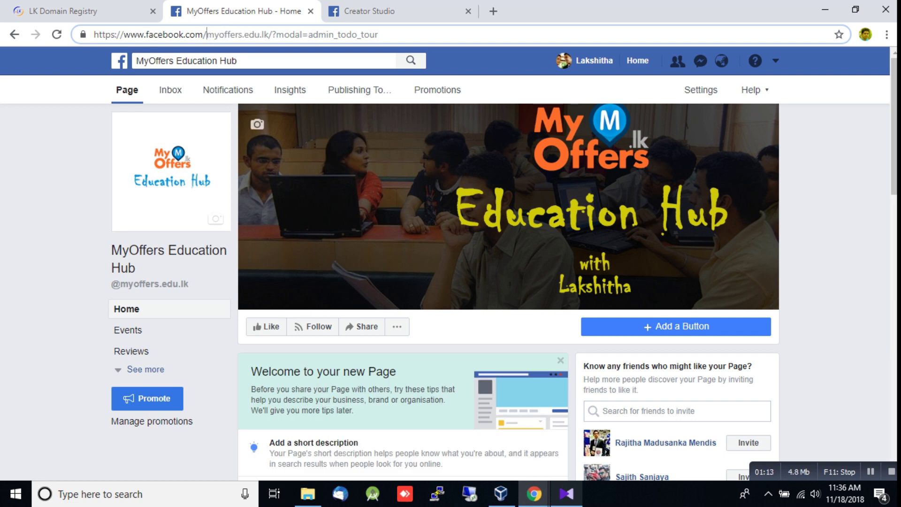
mouse_move(207, 34)
mouse_down()
mouse_move(269, 35)
mouse_move(207, 34)
mouse_up()
click(269, 34)
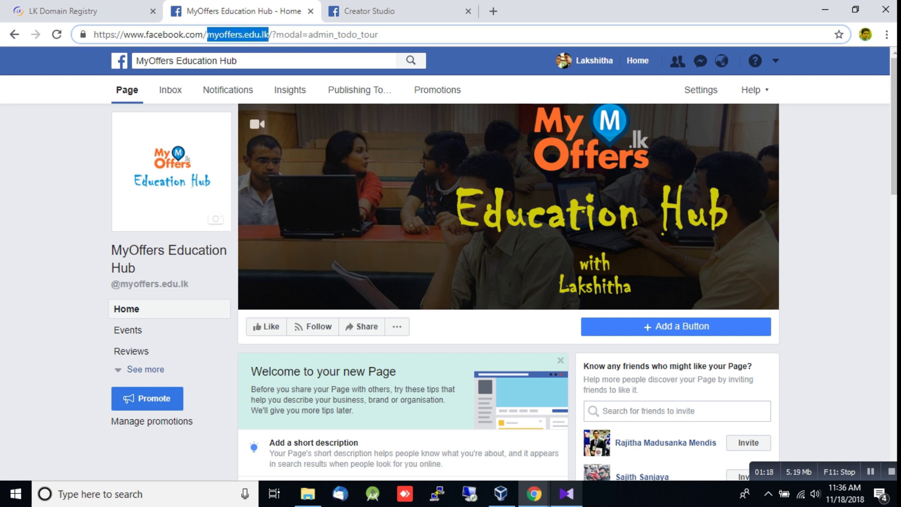
click(207, 34)
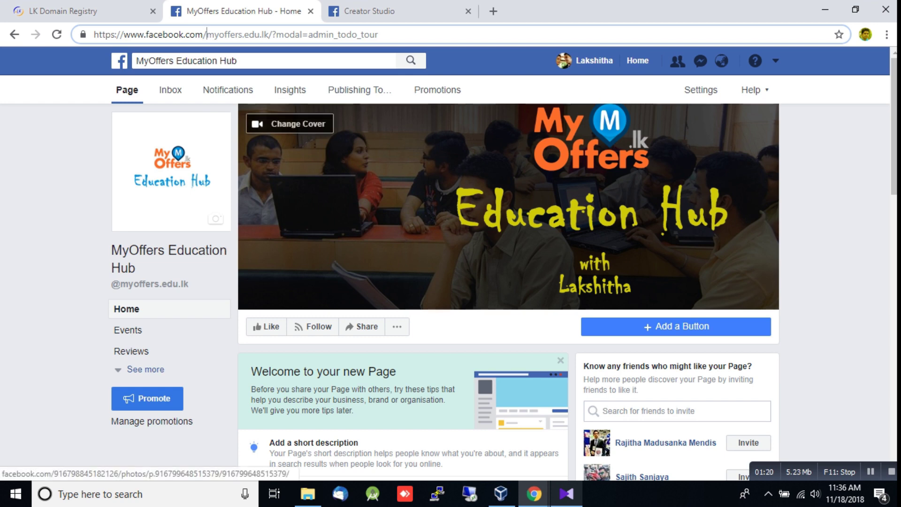
Step: Repeatedly highlight the /myoffers.edu.lk/ path in the web address to show the new URL
scroll(508, 206, down, 1)
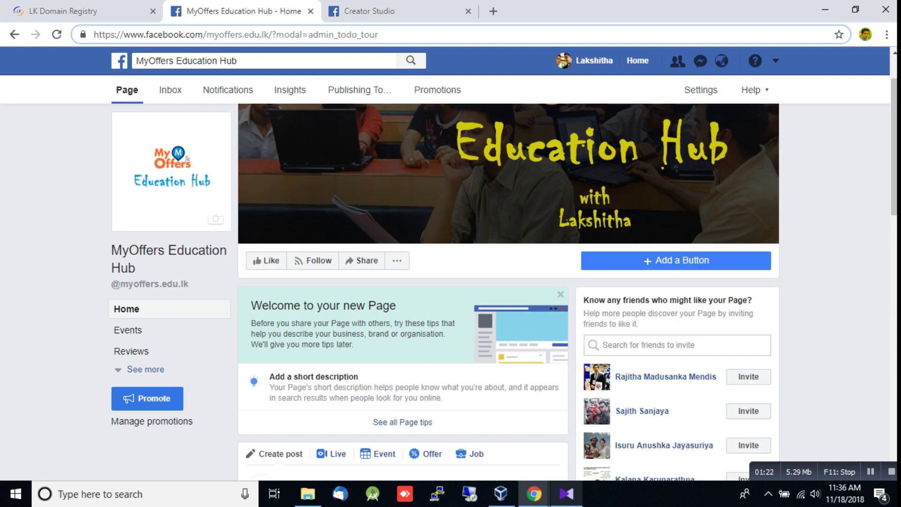
drag(207, 35, 269, 34)
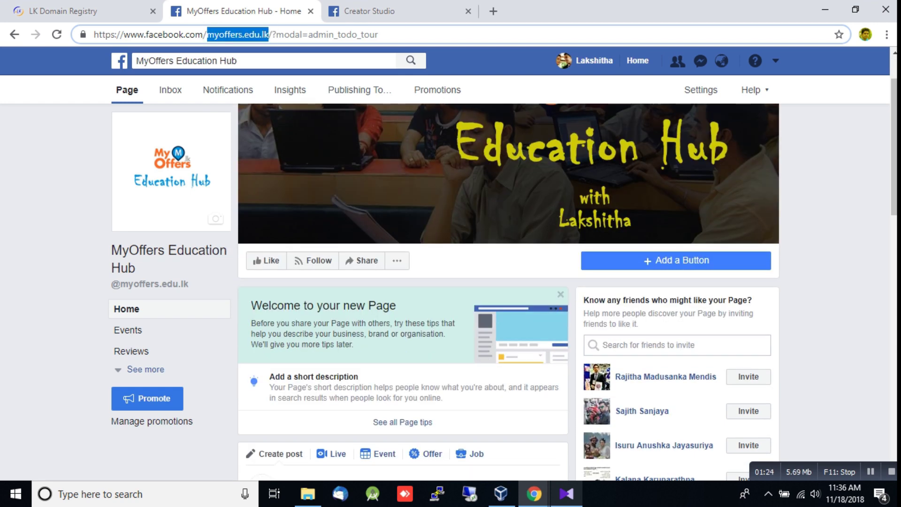
click(269, 34)
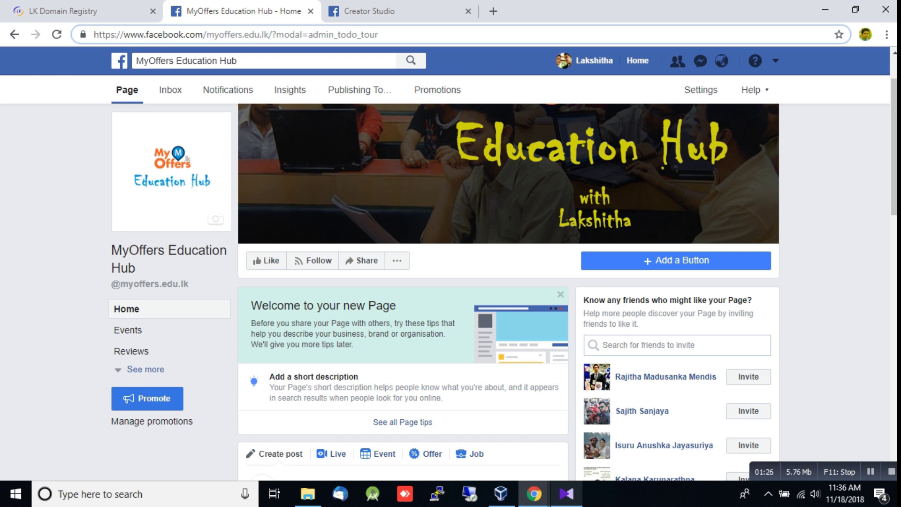
drag(207, 34, 269, 34)
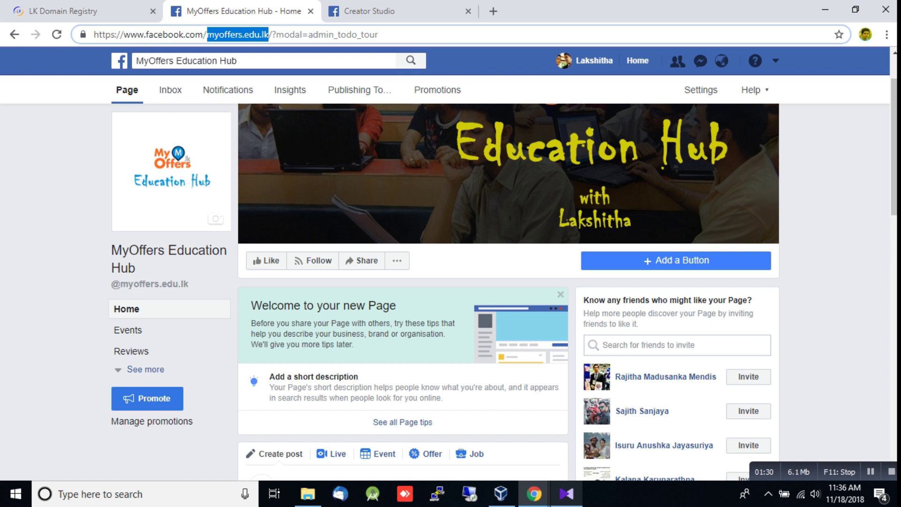
click(206, 34)
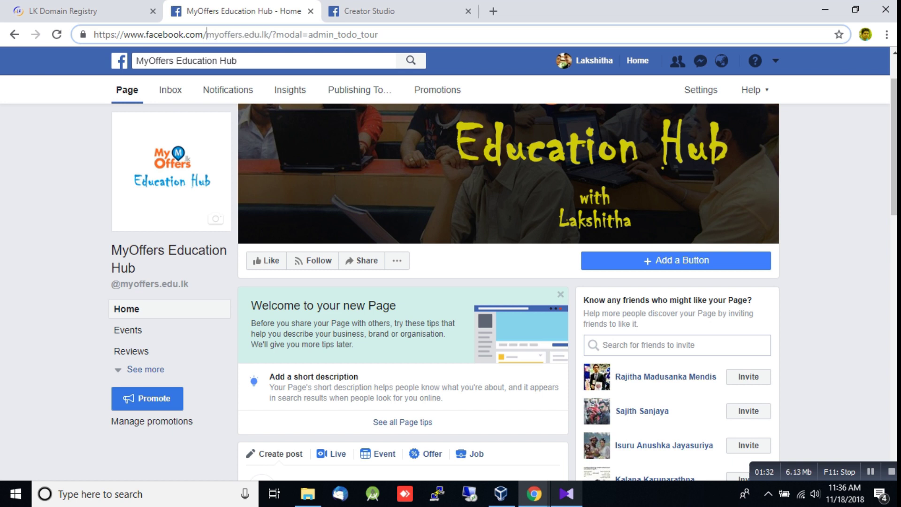
drag(206, 34, 268, 34)
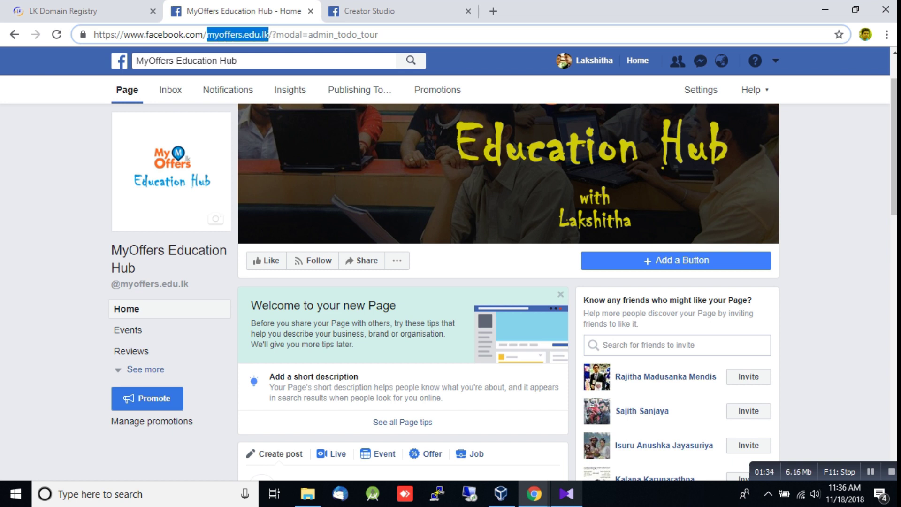
click(262, 35)
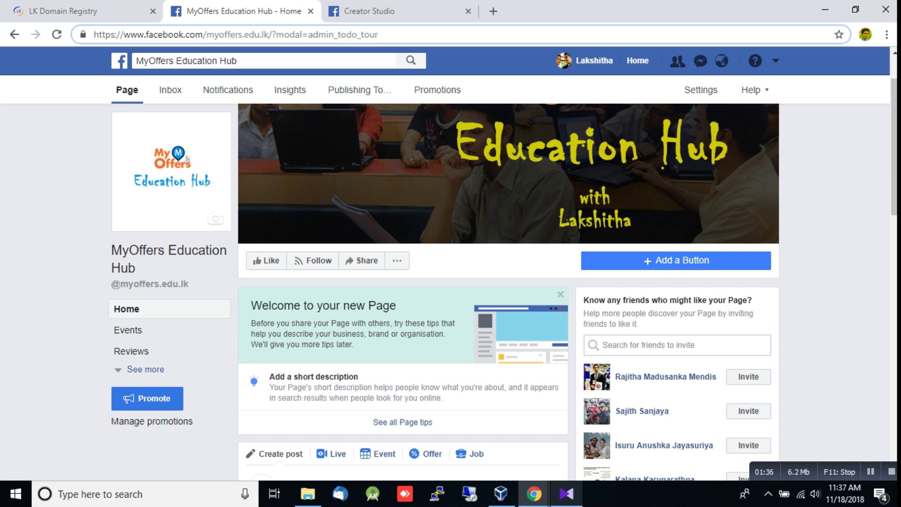
mouse_move(150, 284)
drag(203, 34, 94, 34)
click(268, 34)
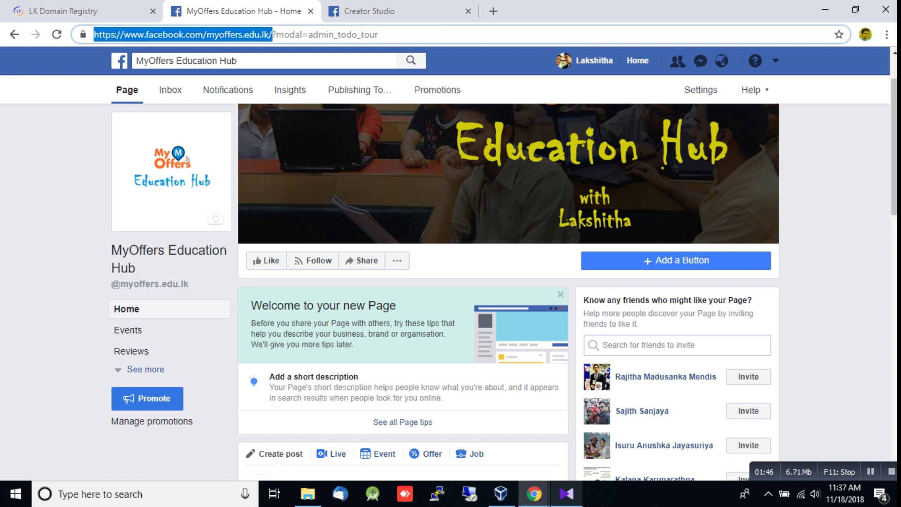
scroll(169, 253, down, 2)
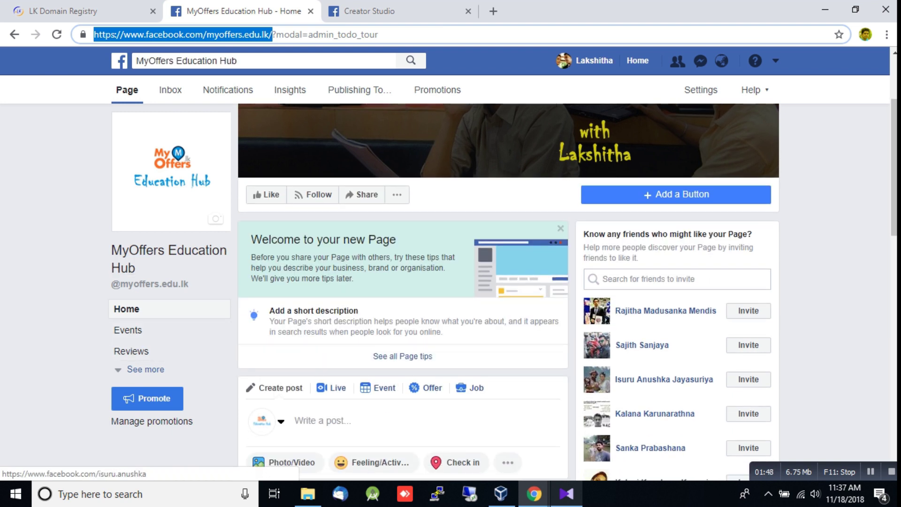